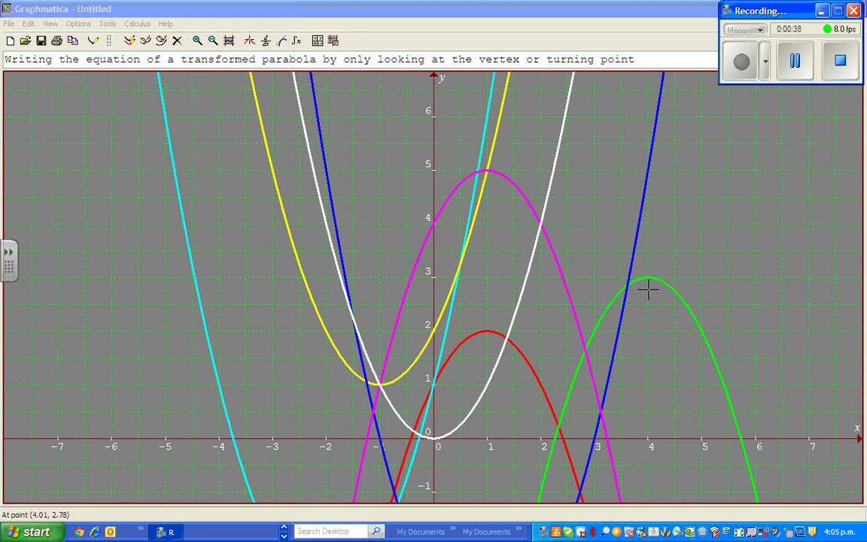
- Erase the title text in the entry bar and start typing y=-(x-1)^2+2 for vertex (1, 2)
scroll(594, 336, "down", 1)
scroll(691, 309, "down", 4)
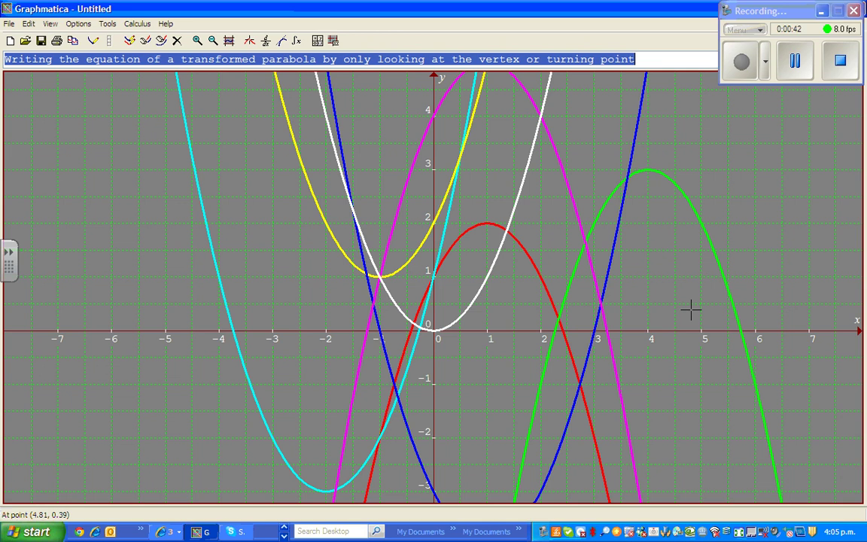
scroll(691, 308, "down", 1)
scroll(691, 308, "up", 7)
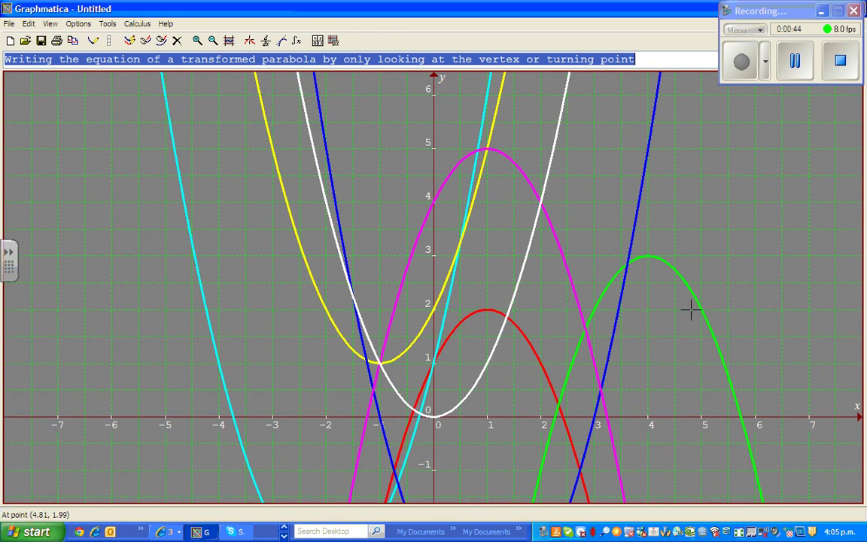
scroll(691, 308, "down", 3)
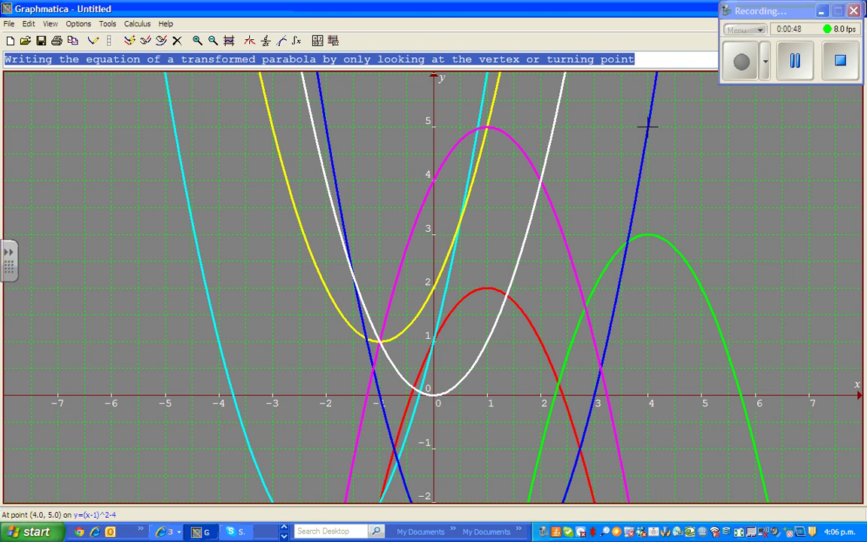
left_click(653, 59)
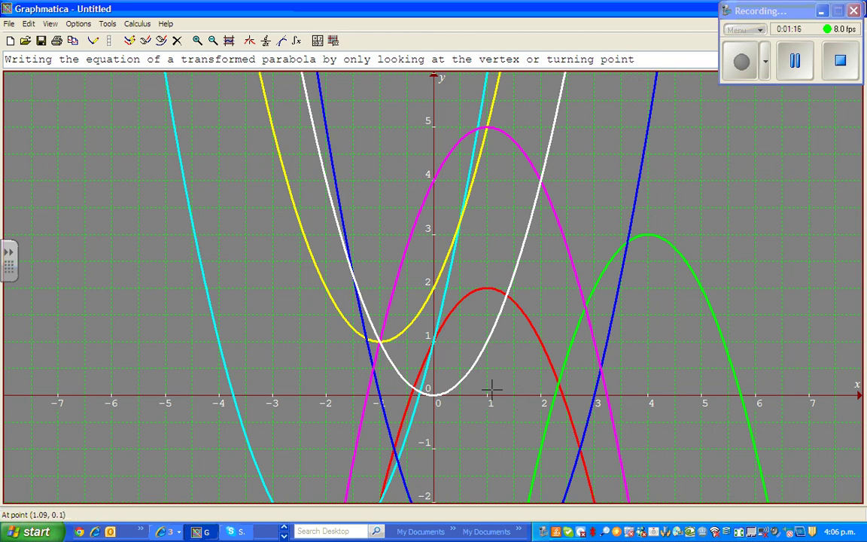
key("BackSpace")
key("BackSpace")
key("BackSpace")
key("BackSpace")
key("BackSpace")
key("BackSpace")
key("BackSpace")
key("BackSpace")
key("BackSpace")
key("BackSpace")
key("BackSpace")
key("BackSpace")
key("BackSpace")
key("BackSpace")
key("BackSpace")
key("BackSpace")
key("BackSpace")
key("BackSpace")
key("BackSpace")
key("BackSpace")
key("BackSpace")
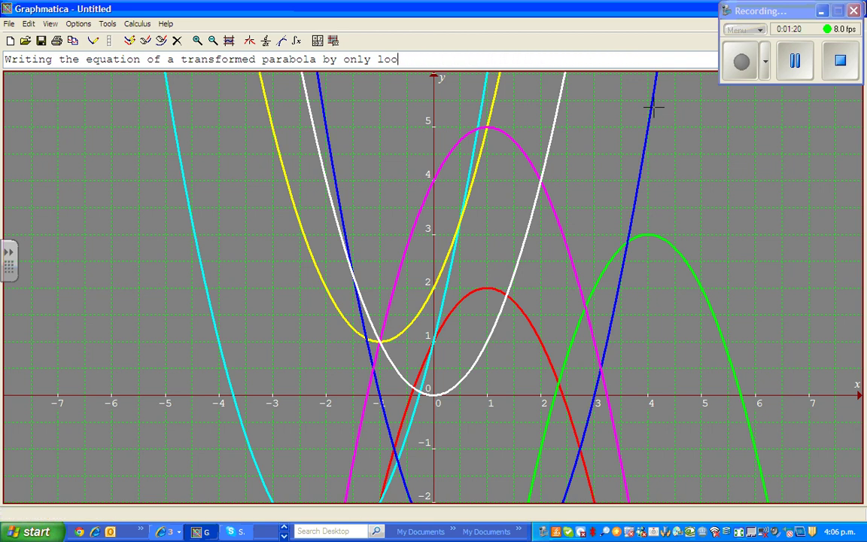
key("BackSpace")
key("BackSpace")
key("BackSpace")
key("BackSpace")
key("BackSpace")
key("BackSpace")
key("BackSpace")
key("BackSpace")
key("BackSpace")
key("BackSpace")
key("BackSpace")
key("BackSpace")
key("BackSpace")
key("BackSpace")
key("BackSpace")
key("BackSpace")
key("BackSpace")
key("BackSpace")
key("BackSpace")
key("BackSpace")
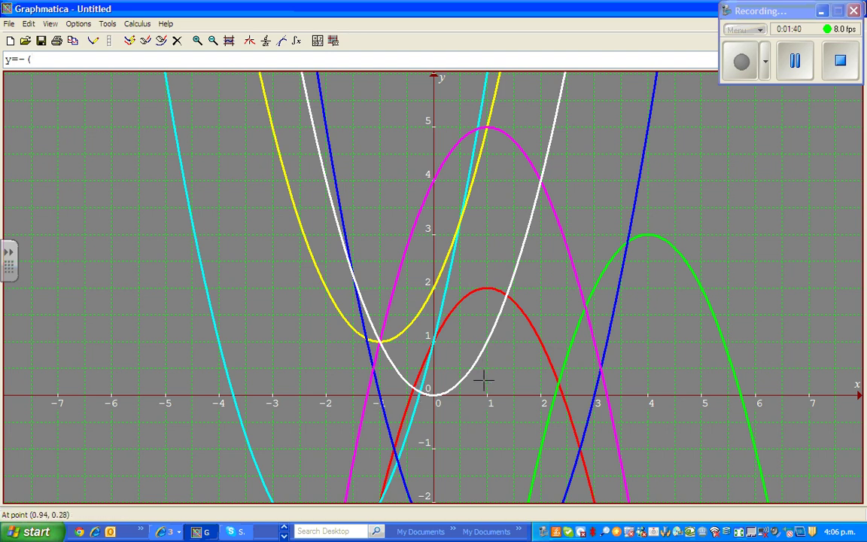
type("x-1)^2")
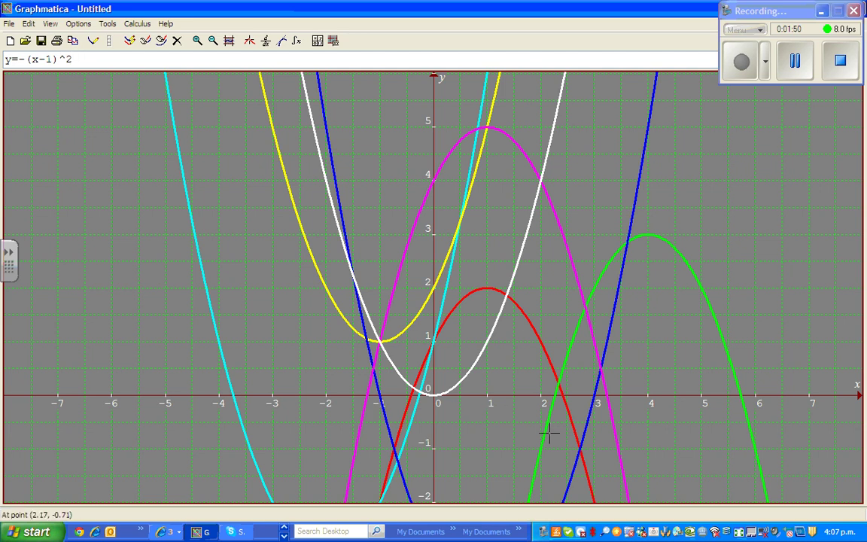
type("+2")
- Edit the entry bar equation to y=-(x-1)^2+5 by replacing the old shift digits
left_click(46, 59)
type("4")
key("Delete")
type("1")
key("Delete")
left_click(80, 59)
key("Delete")
scroll(552, 416, "down", 1)
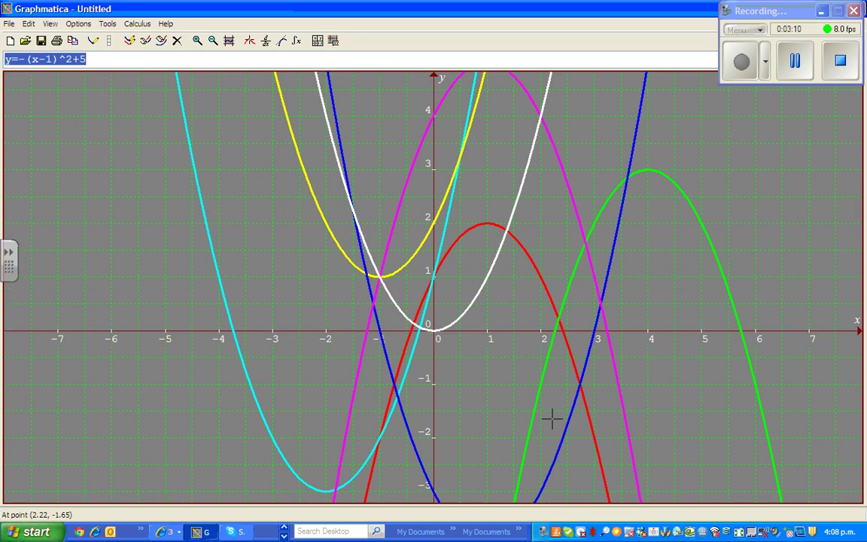
- Delete y=-(x-1)^2+5 back to just y= in the equation line
scroll(552, 416, "up", 2)
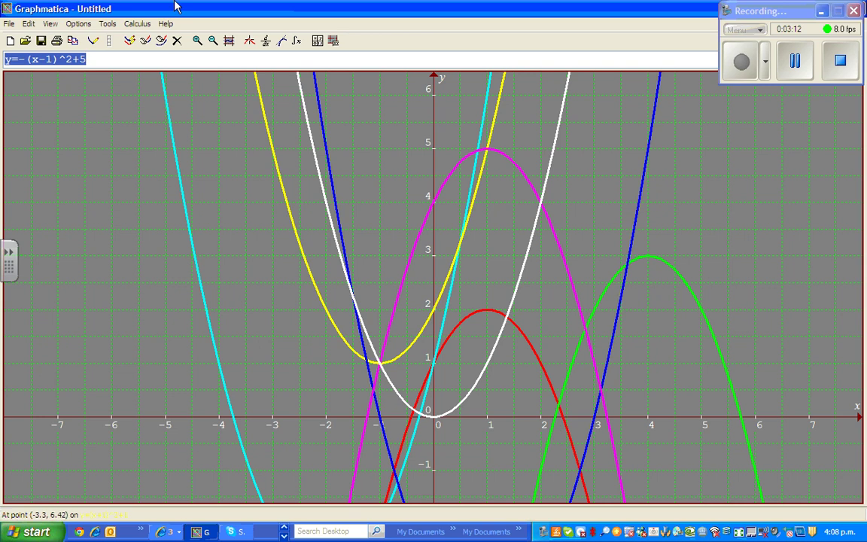
left_click(96, 58)
key("BackSpace")
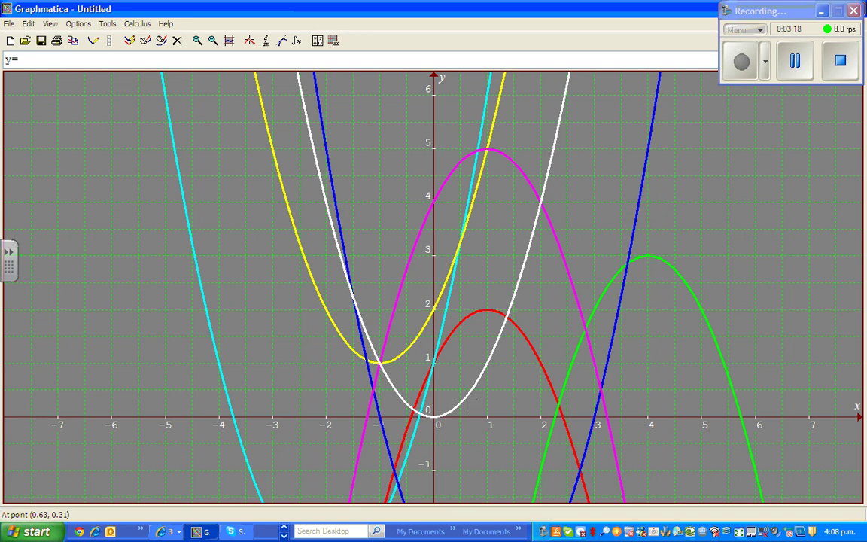
scroll(467, 396, "down", 5)
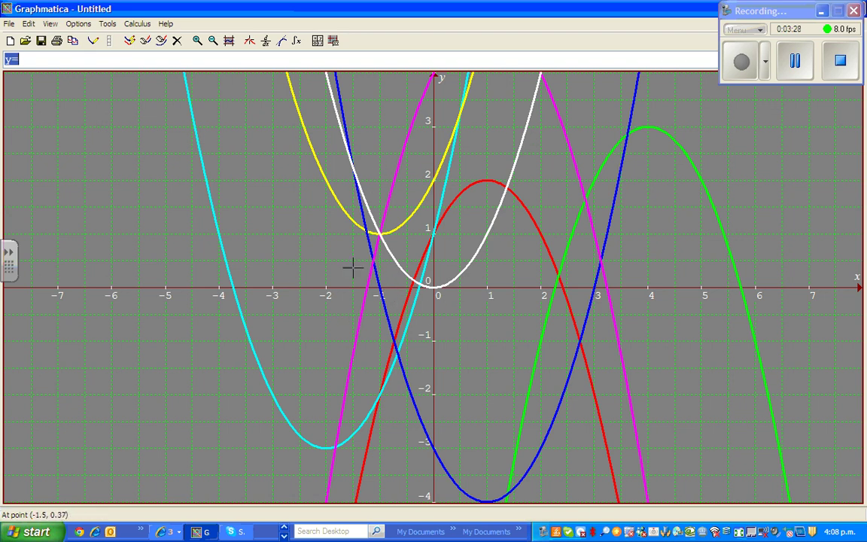
left_click(56, 61)
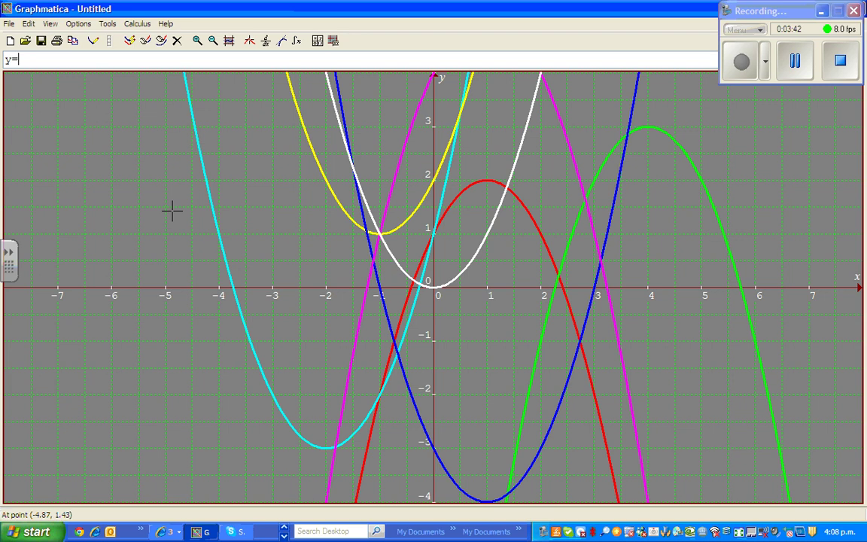
- Enter y=(x+2)^2-3 to graph the cyan parabola with vertex (-2, -3)
type("(")
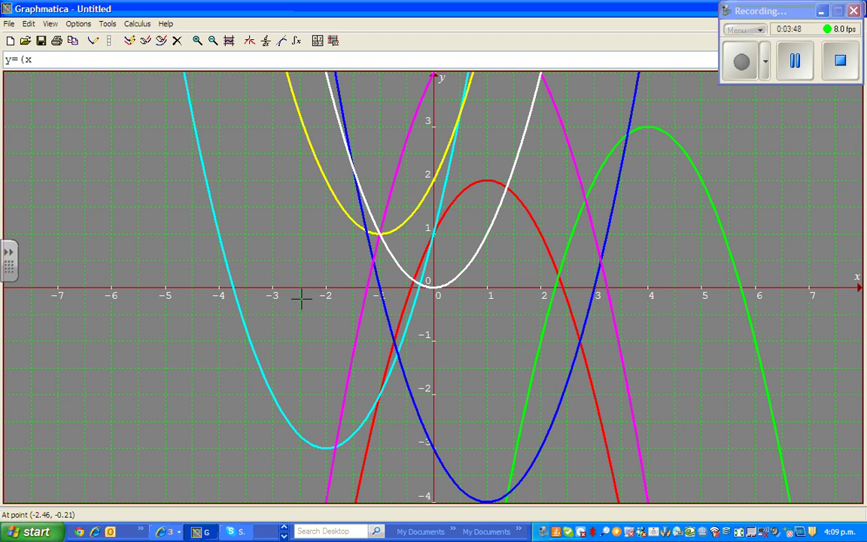
type("x+2)^2-3")
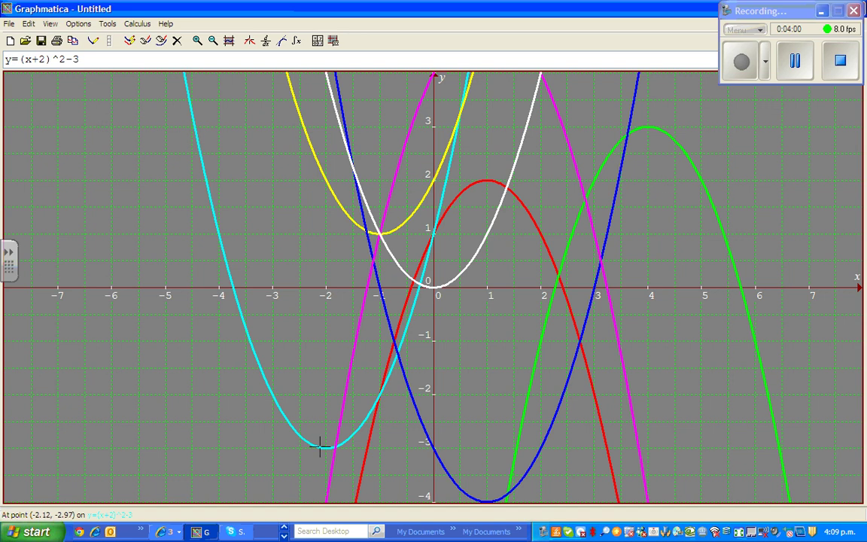
key("Return")
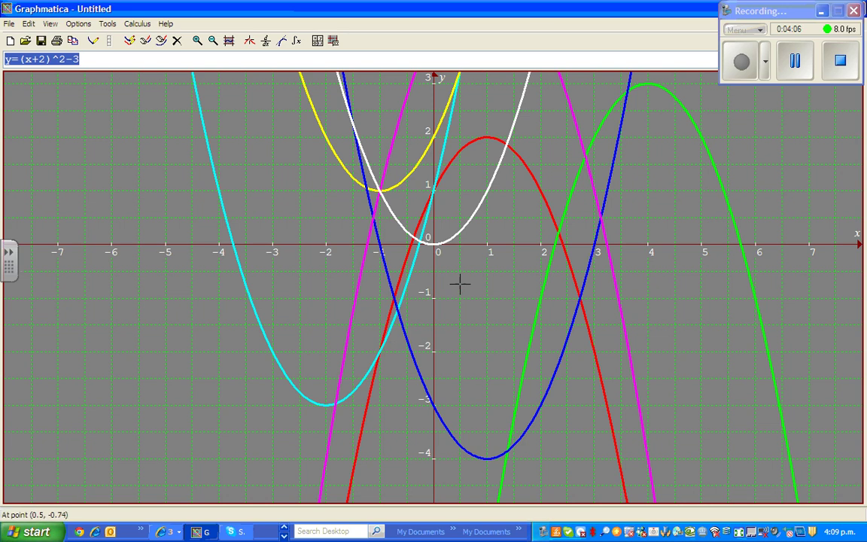
- Change the horizontal shift from 2 to 1 and graph y=(x+1)^2-3
scroll(380, 263, "up", 1)
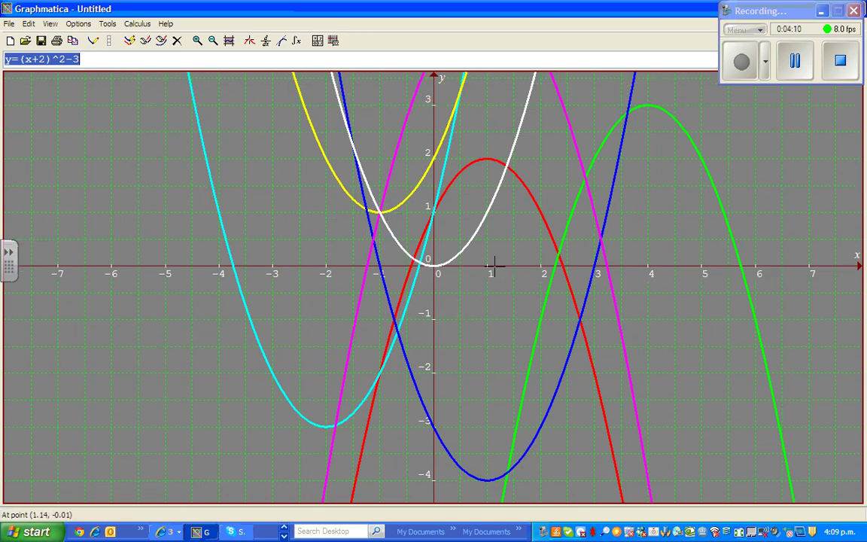
scroll(489, 278, "down", 1)
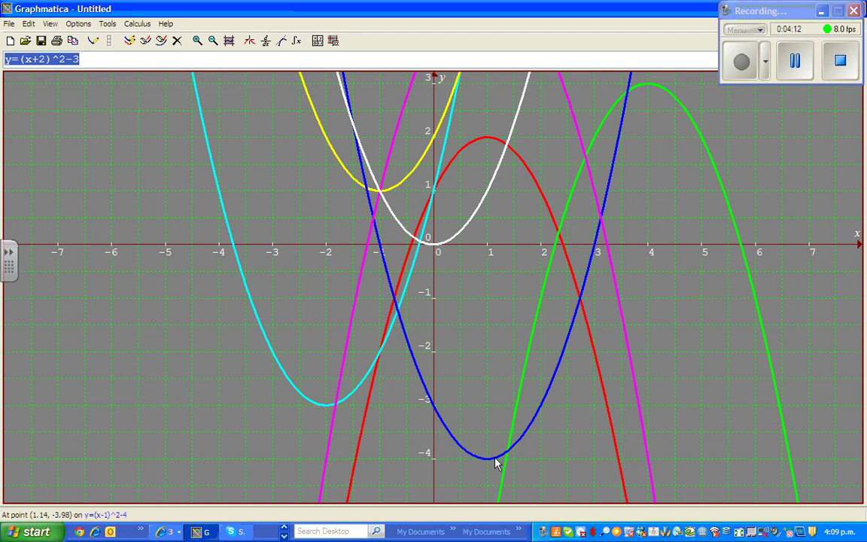
scroll(477, 456, "up", 3)
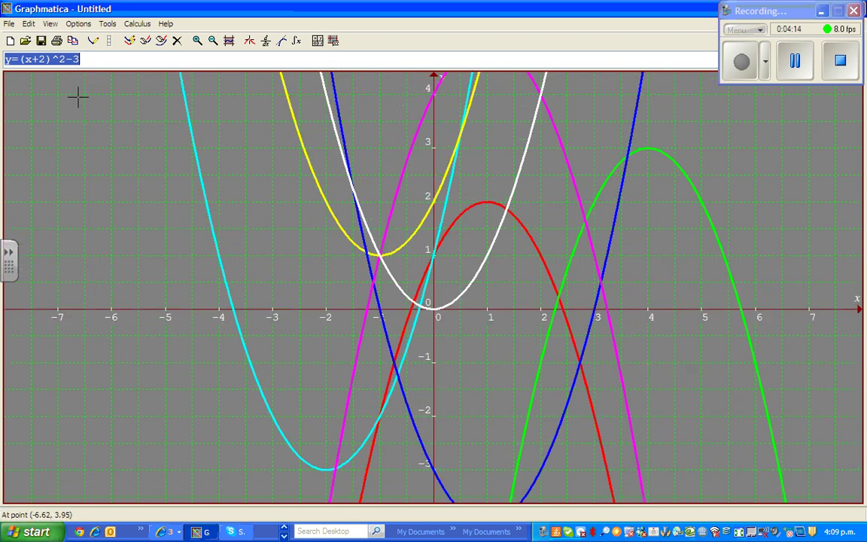
left_click(37, 59)
type("1")
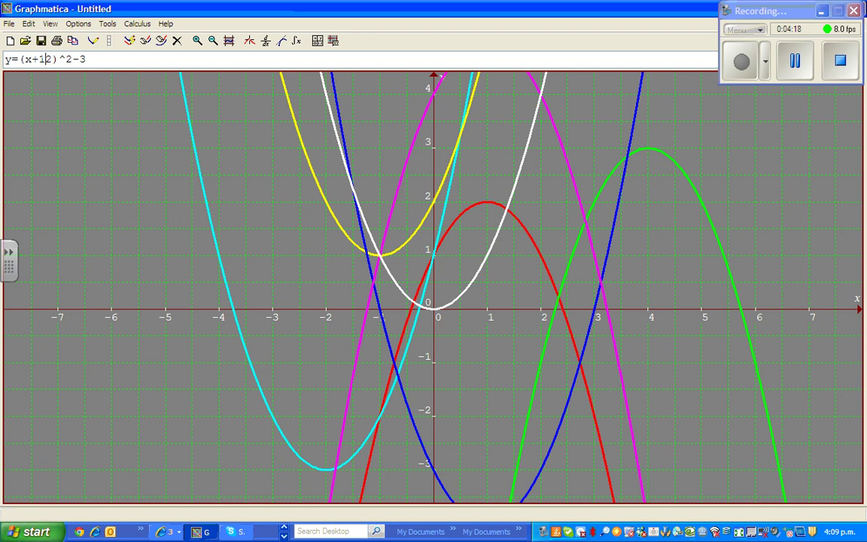
key("BackSpace")
key("Delete")
type("1")
key("Return")
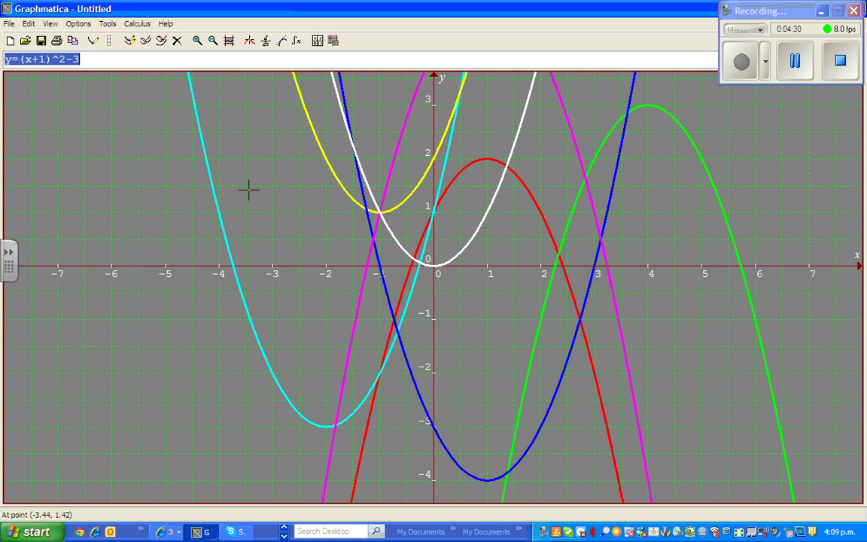
left_click(73, 58)
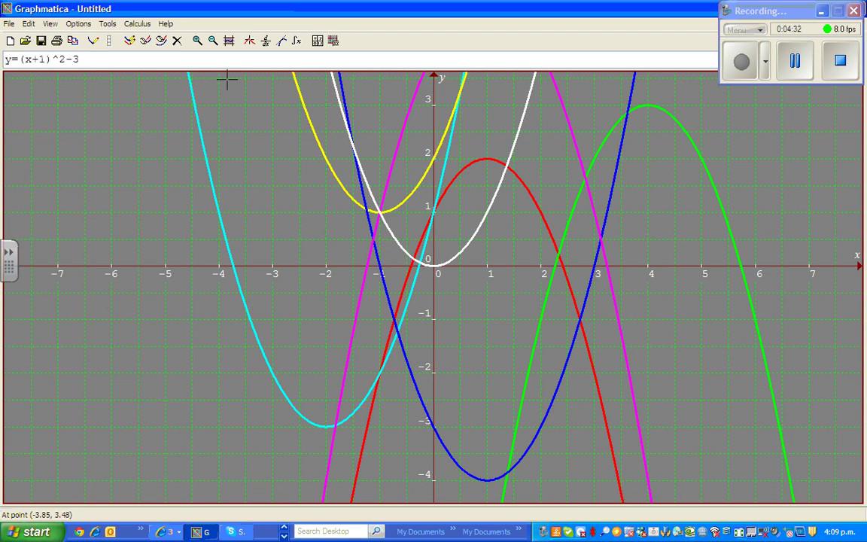
- Replace the vertical shift 3 with 4 and graph y=(x+1)^2-4
key("Delete")
type("4")
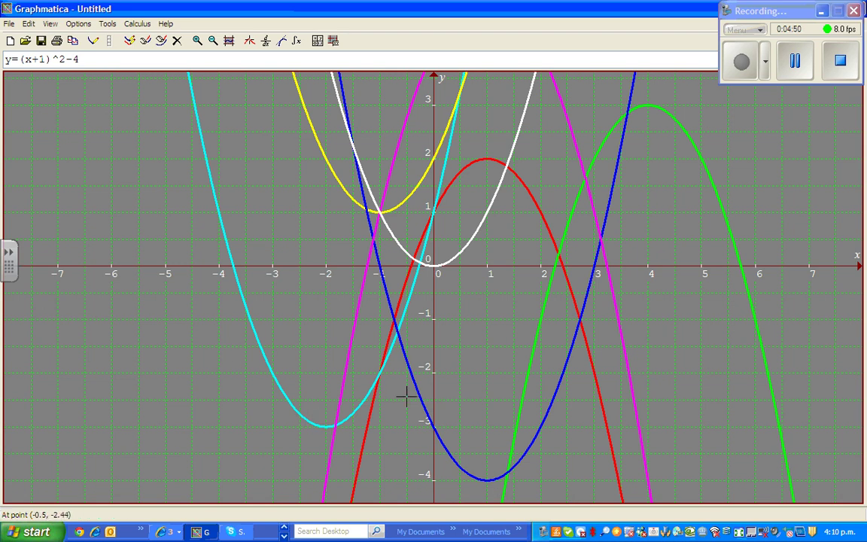
key("Return")
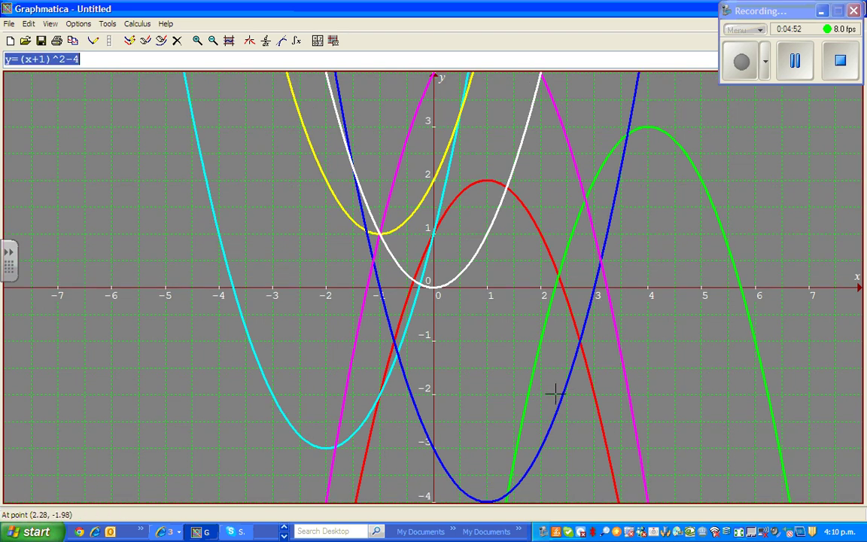
scroll(555, 392, "up", 1)
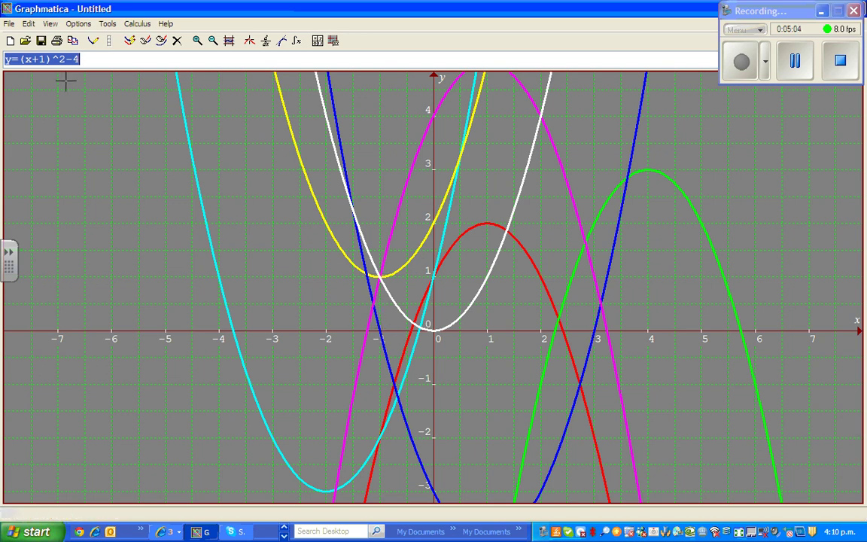
- Change the bracket's plus to minus and graph y=(x-1)^2+1
left_click(33, 58)
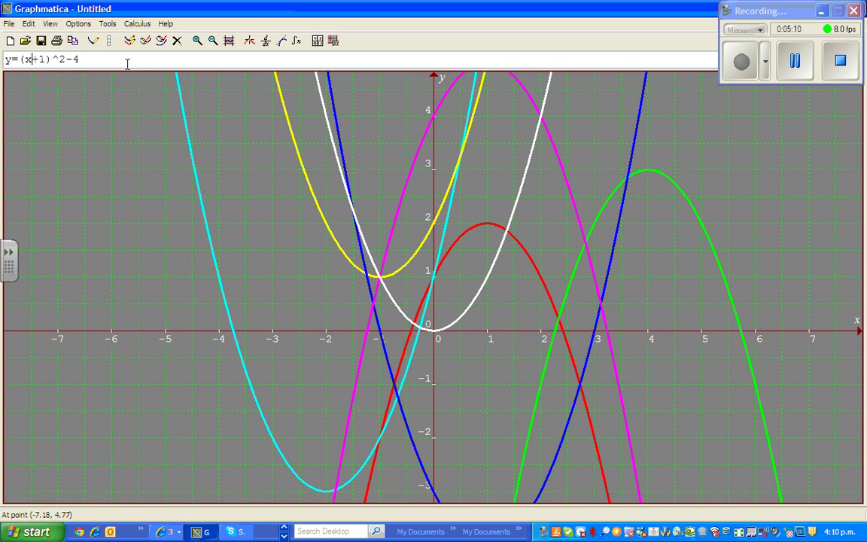
key("Delete")
type("-")
key("Return")
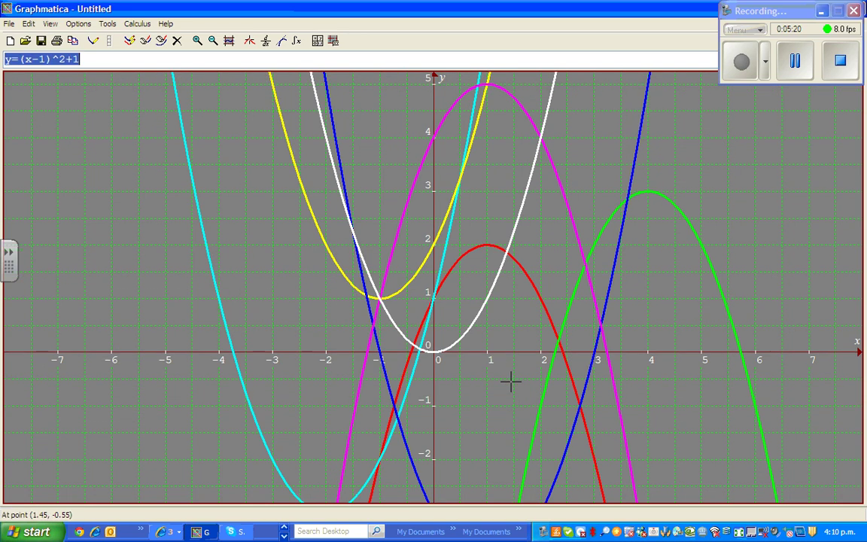
- Pan the graph up and down with the arrow keys to view the new parabola
key("Up")
key("Up")
key("Up")
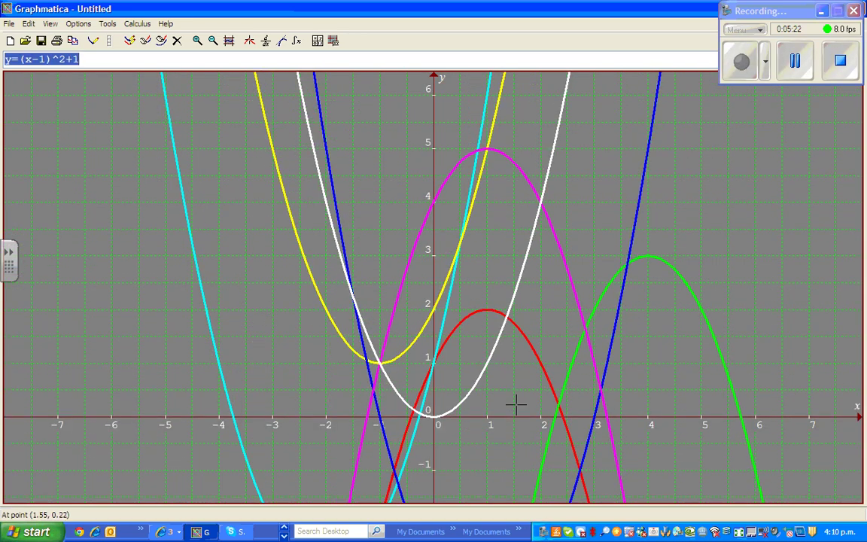
key("Down")
key("Down")
key("Down")
key("Down")
key("Down")
key("Down")
key("Down")
key("Down")
key("Down")
key("Down")
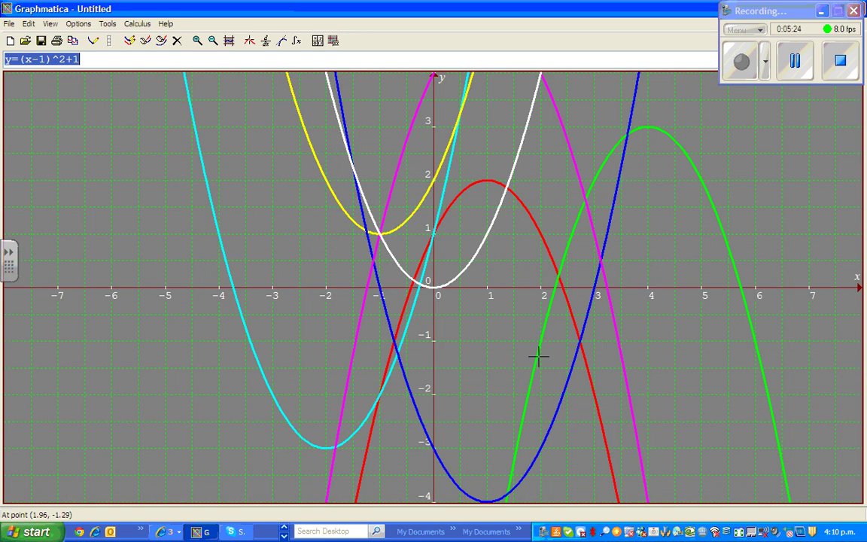
key("Up")
key("Up")
key("Up")
key("Up")
key("Up")
key("Up")
key("Up")
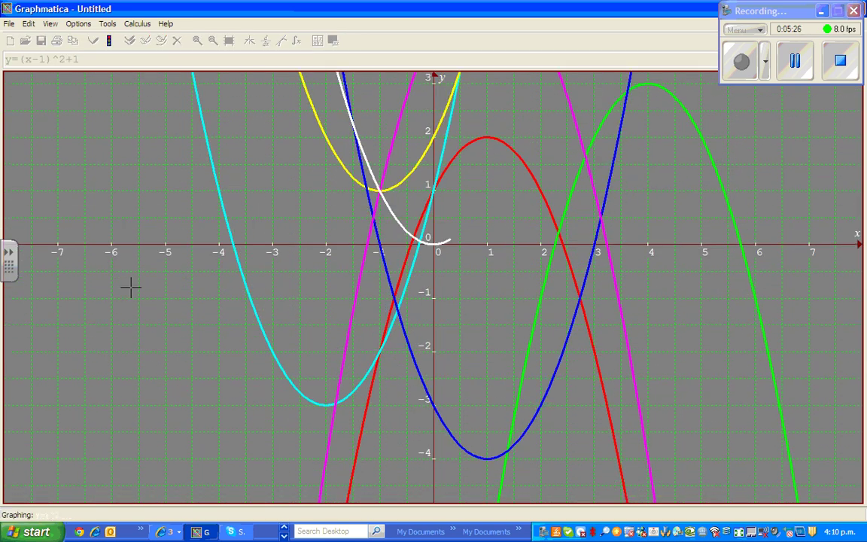
key("Up")
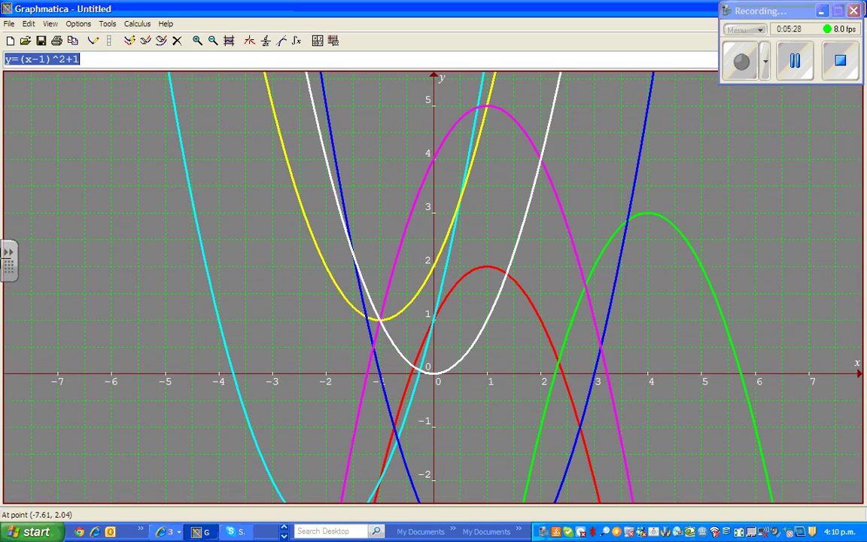